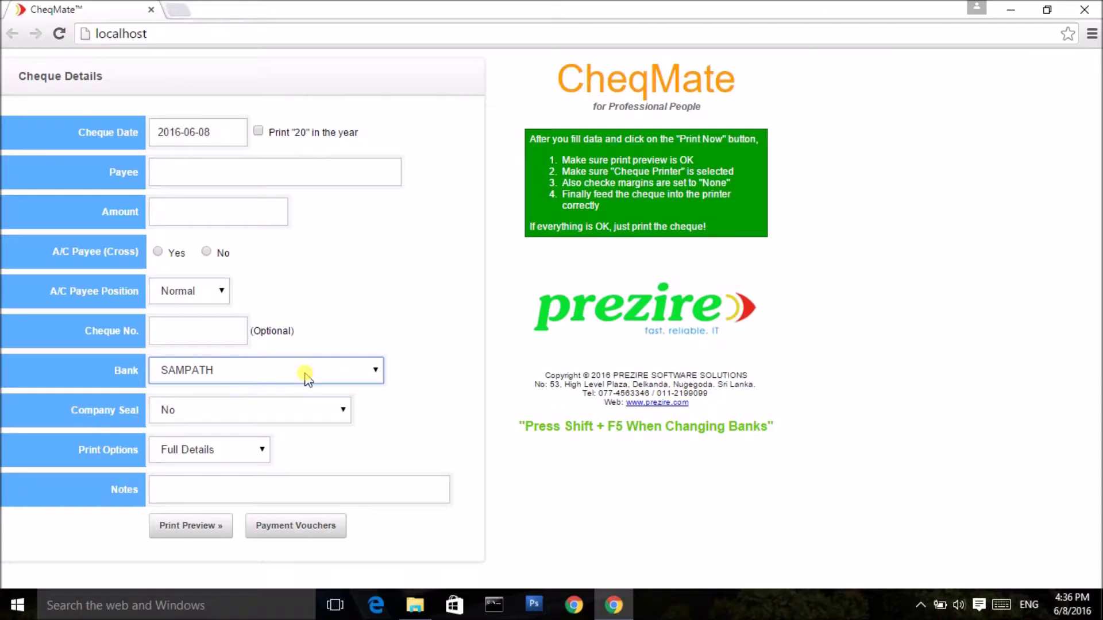
Check which banks the cheque form's Bank list offers, and minimise the browser window.
{"action": "left_click", "coordinate": [306, 378]}
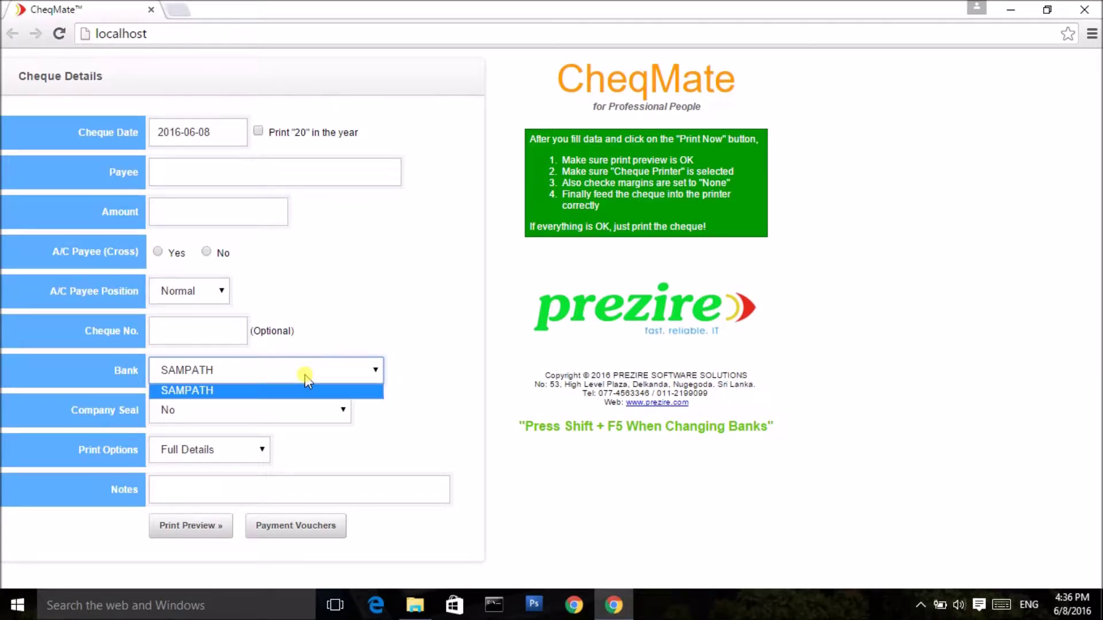
{"action": "left_click", "coordinate": [316, 375]}
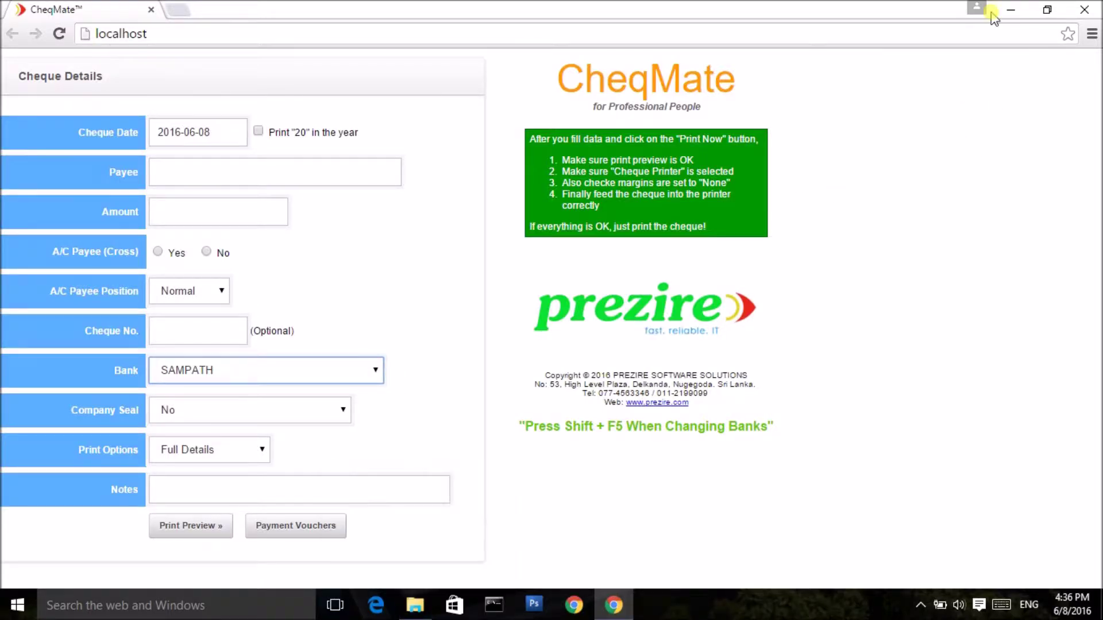
{"action": "left_click", "coordinate": [1010, 9]}
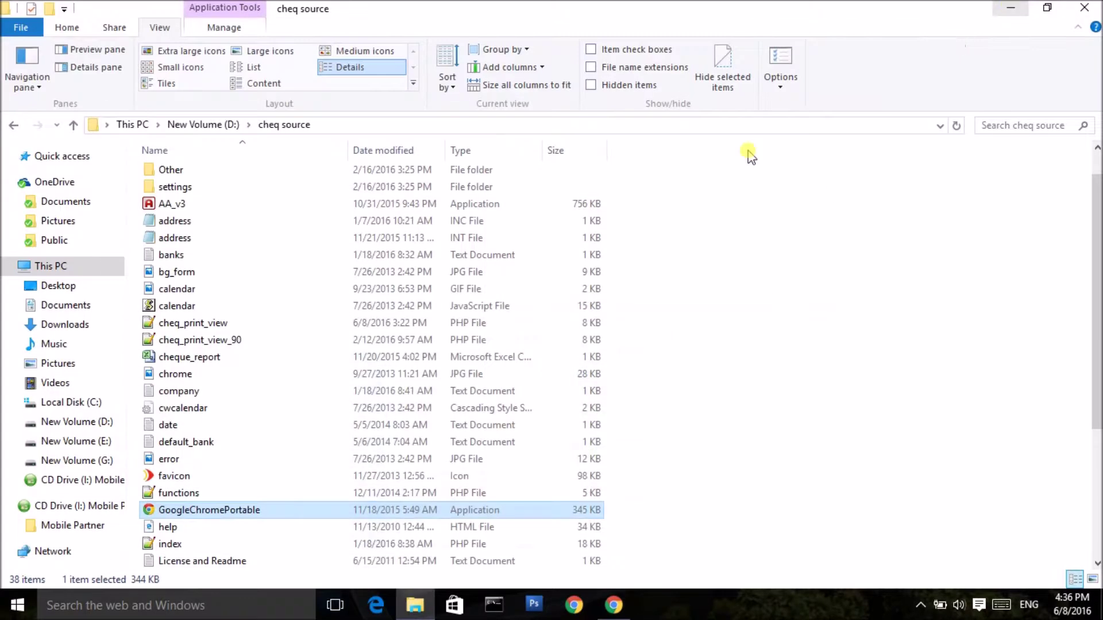
Go to the CheqMate folder on New Volume (D:) and open the banks text file.
{"action": "left_click", "coordinate": [232, 126]}
{"action": "double_click", "coordinate": [328, 224]}
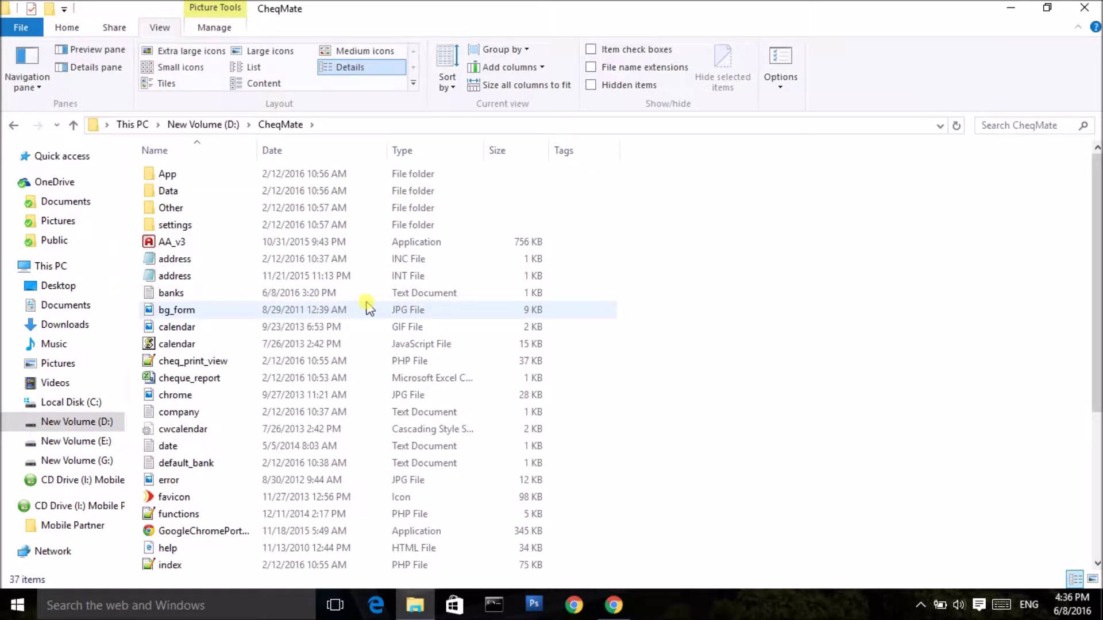
{"action": "double_click", "coordinate": [183, 296]}
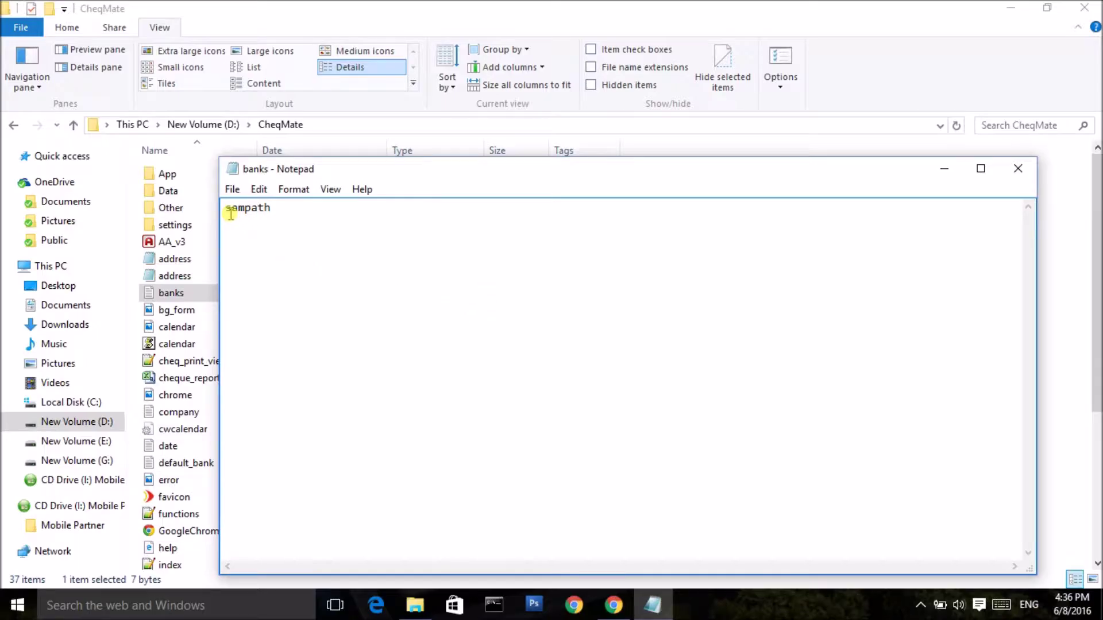
Replace the bank list with hnb, public, commercial, pab, boc and amana on separate lines, and save the file.
{"action": "left_click", "coordinate": [283, 209]}
{"action": "left_click_drag", "start_coordinate": [288, 205], "coordinate": [197, 206]}
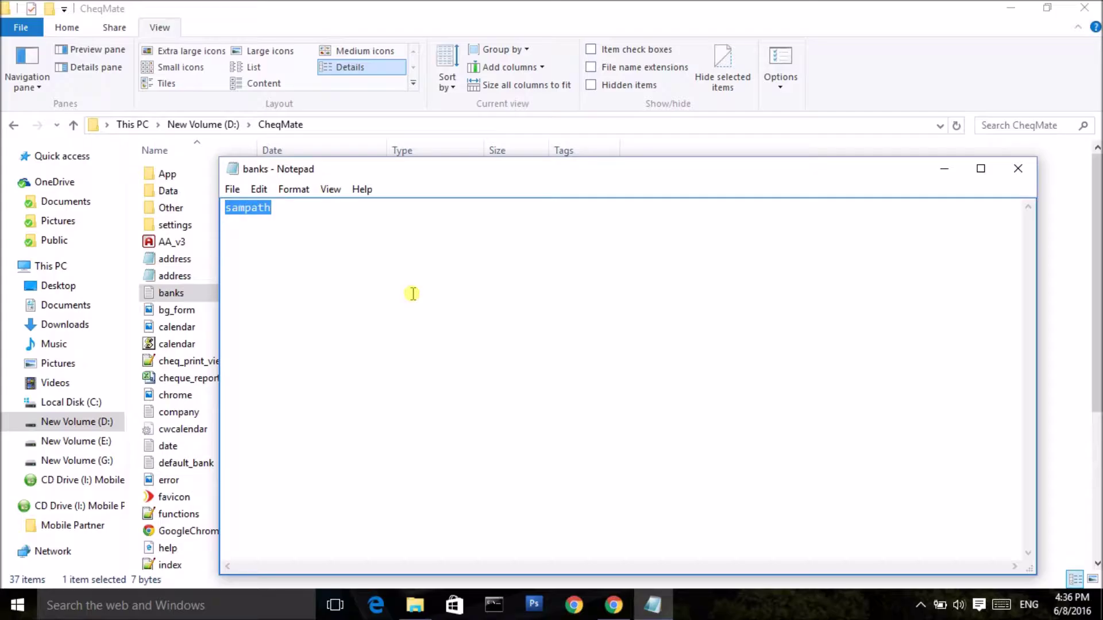
{"action": "type", "text": "hnb"}
{"action": "key", "text": "Return"}
{"action": "type", "text": "public"}
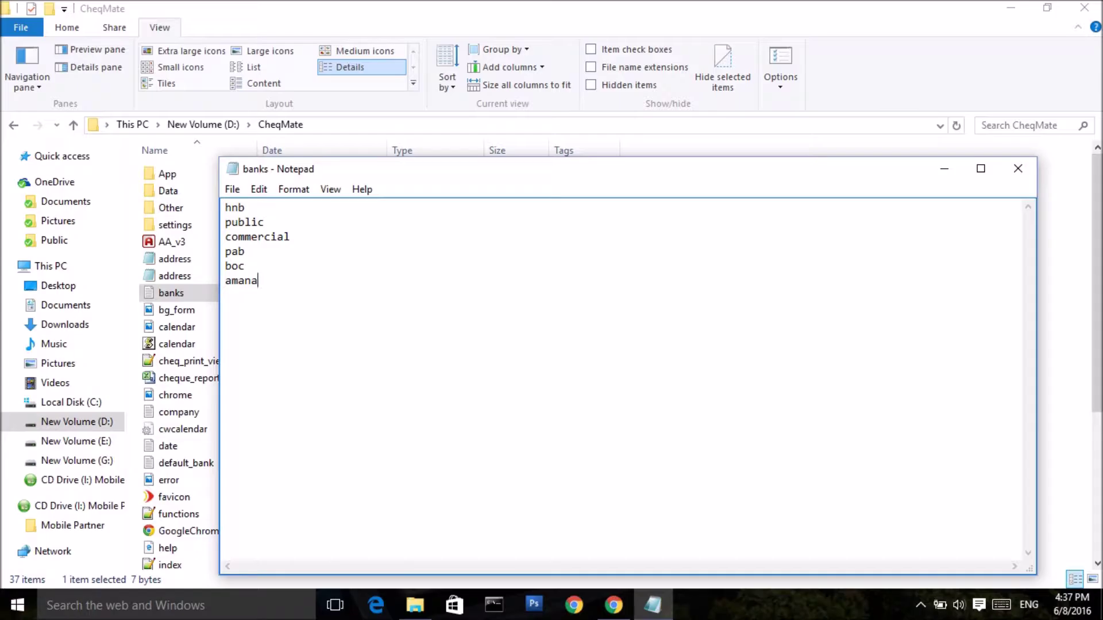
{"action": "left_click", "coordinate": [232, 189]}
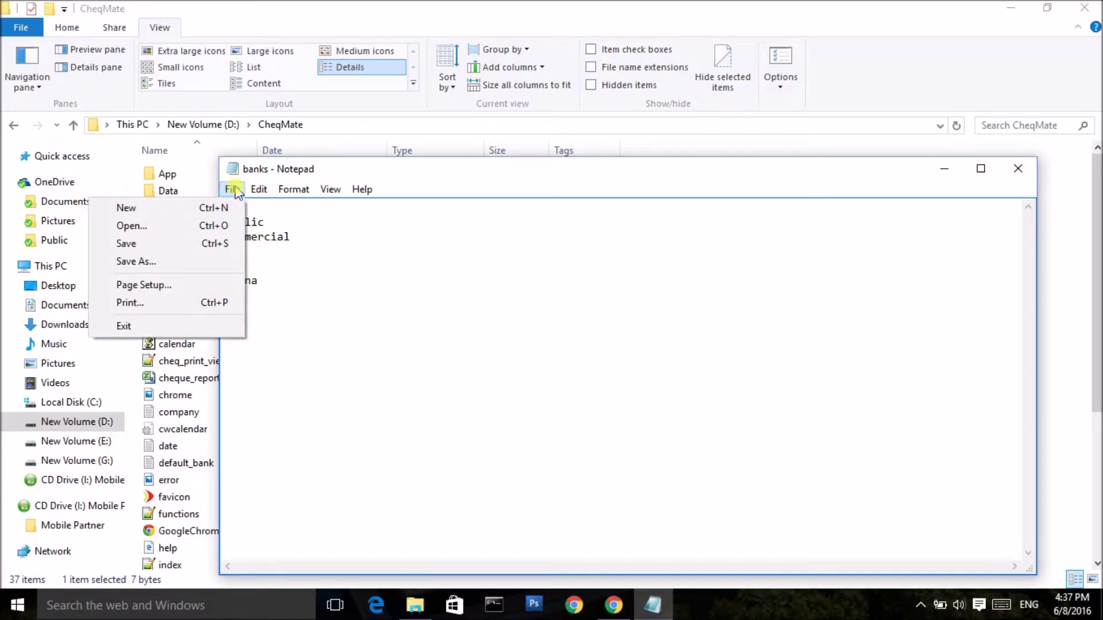
{"action": "left_click", "coordinate": [156, 242]}
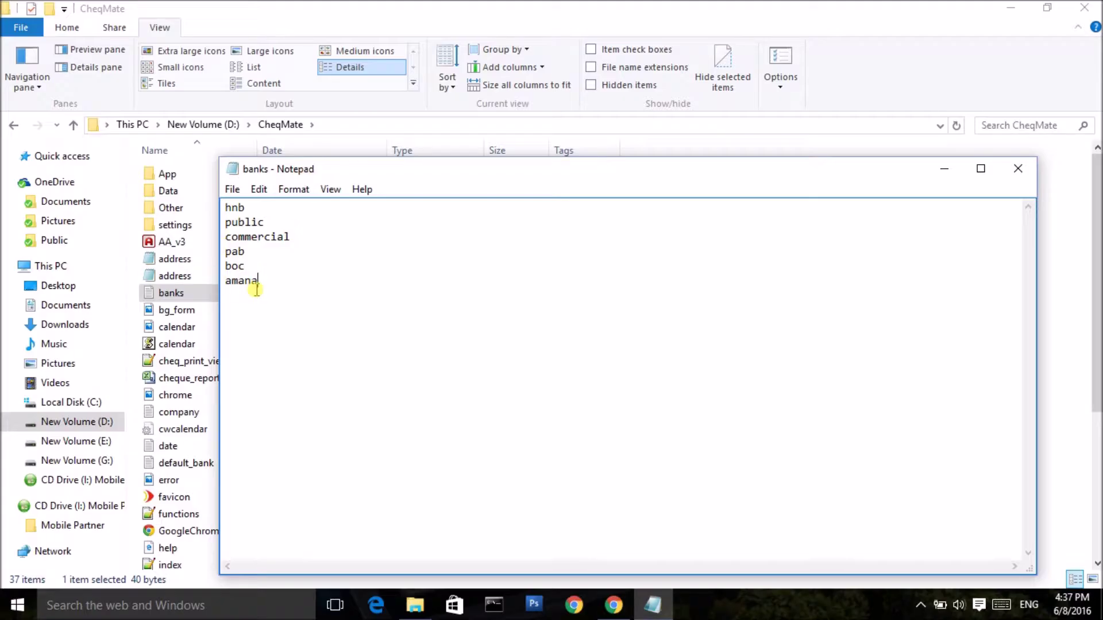
Open the CheqMate settings folder and compare the sampath style sheet's name with the list in the banks file.
{"action": "left_click", "coordinate": [174, 229]}
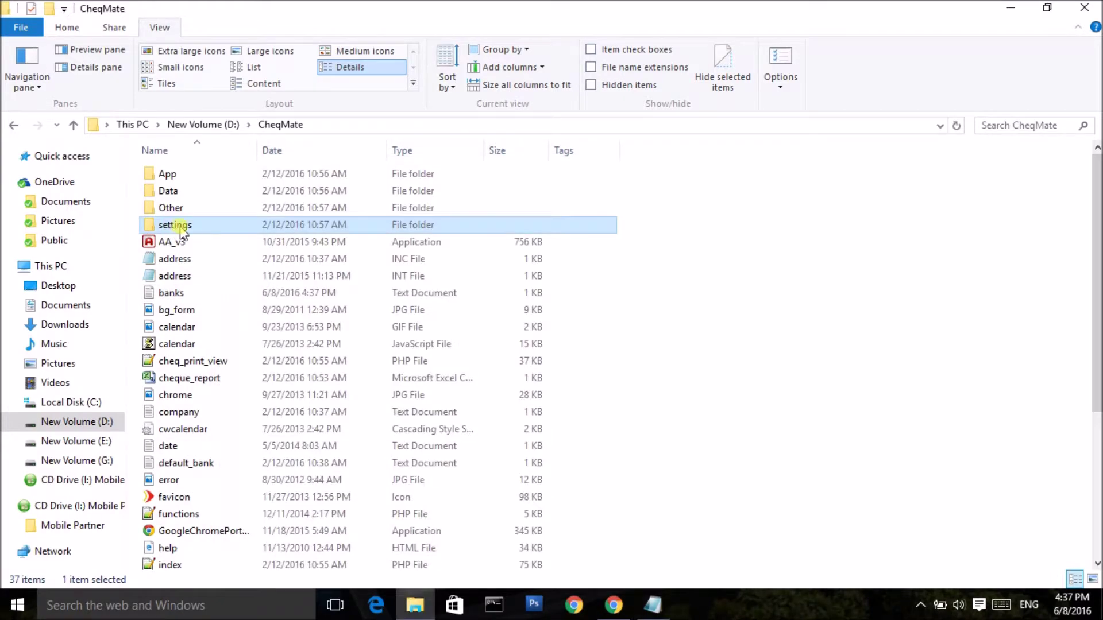
{"action": "double_click", "coordinate": [174, 225]}
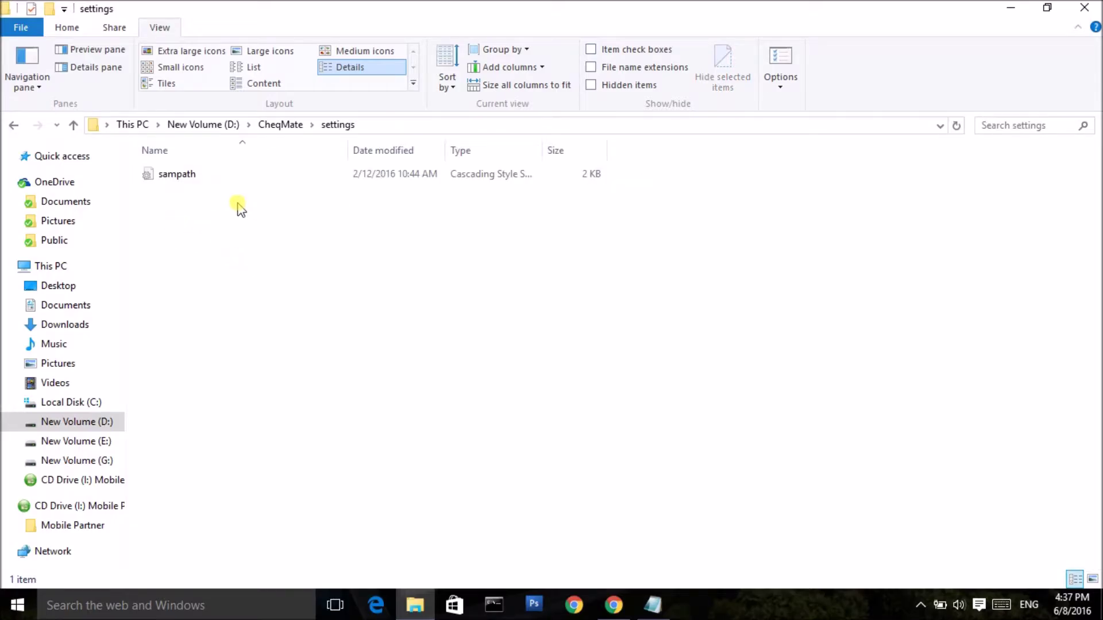
{"action": "left_click", "coordinate": [176, 174]}
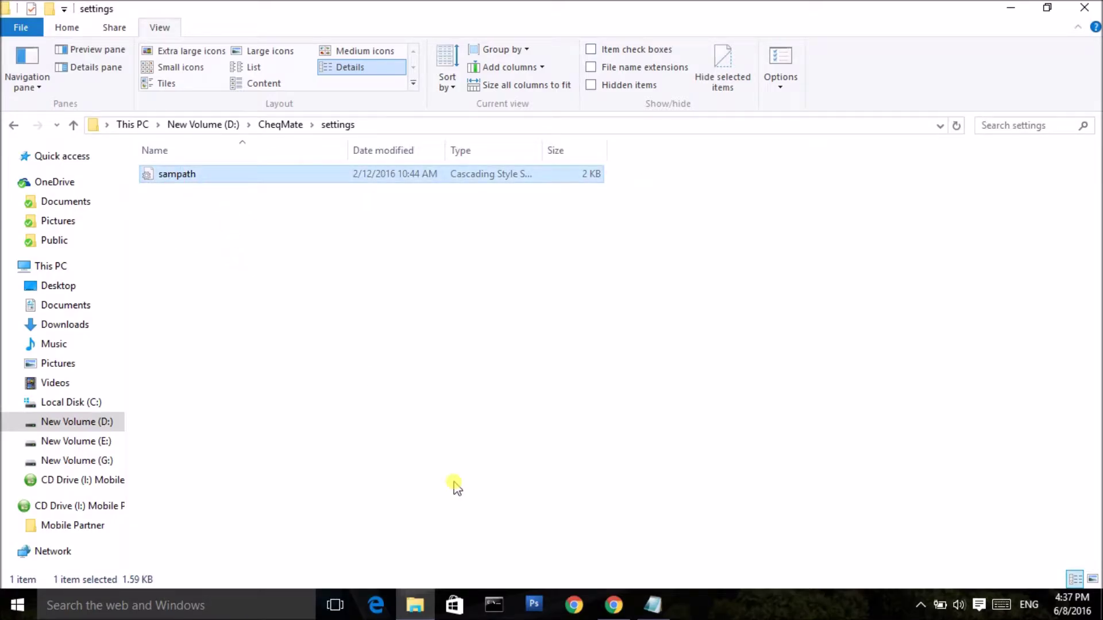
{"action": "left_click", "coordinate": [653, 605]}
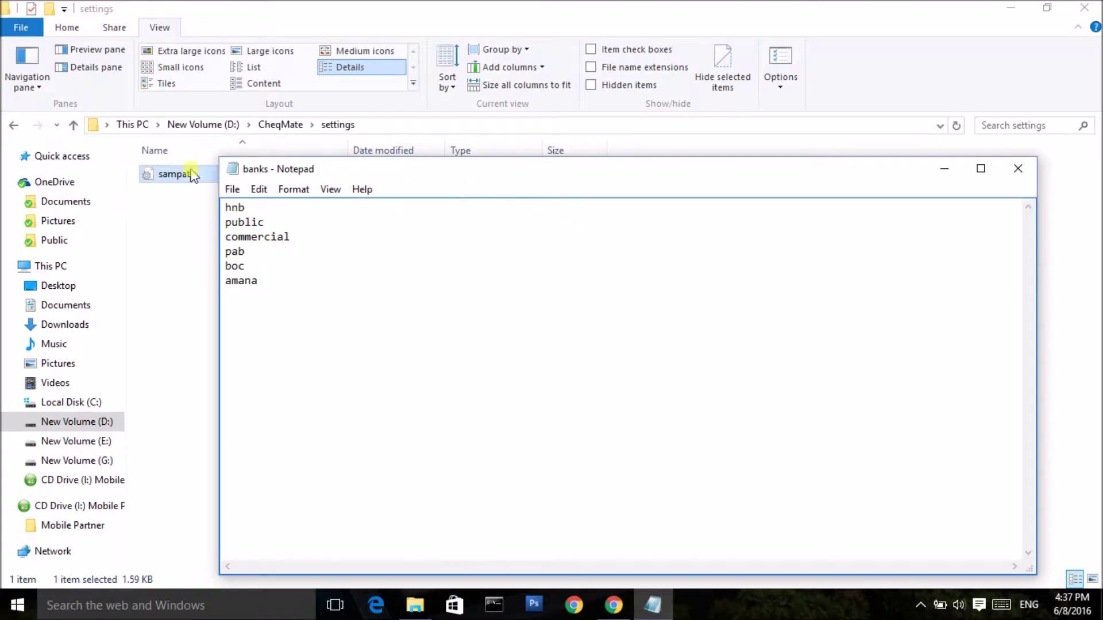
{"action": "left_click", "coordinate": [156, 176]}
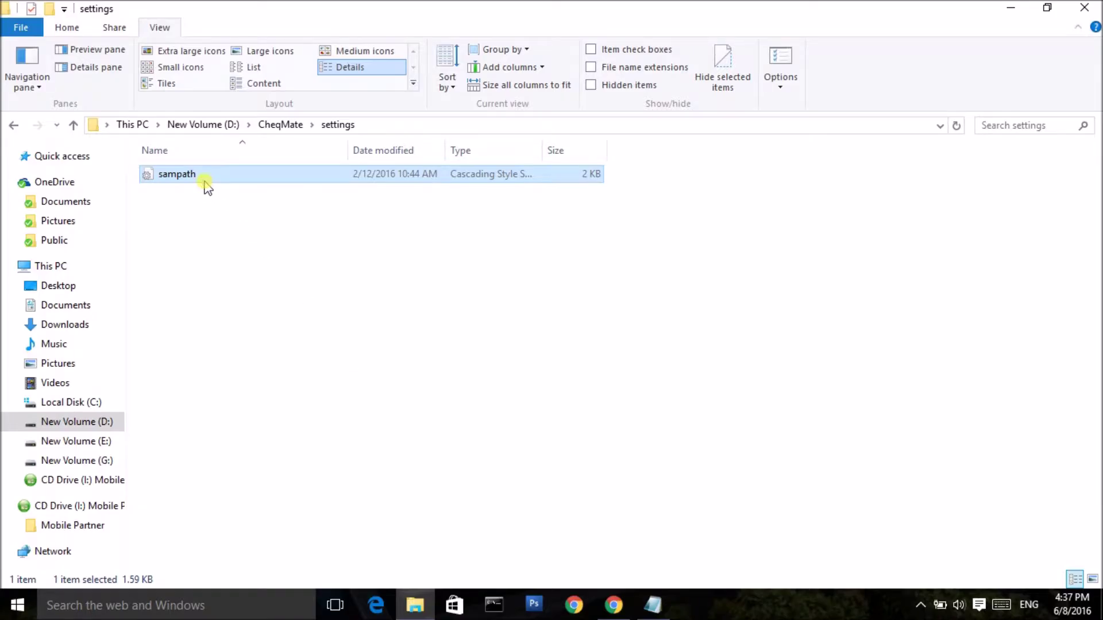
Make five copies of the sampath style sheet inside the settings folder.
{"action": "right_click", "coordinate": [205, 182]}
{"action": "left_click", "coordinate": [115, 466]}
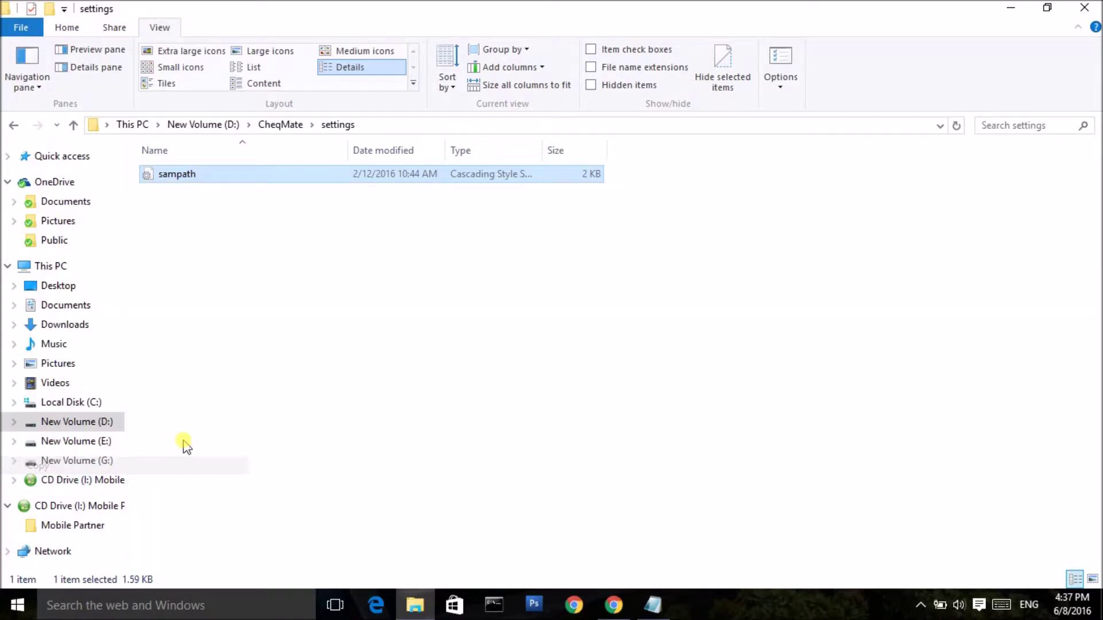
{"action": "right_click", "coordinate": [180, 265]}
{"action": "left_click", "coordinate": [106, 375]}
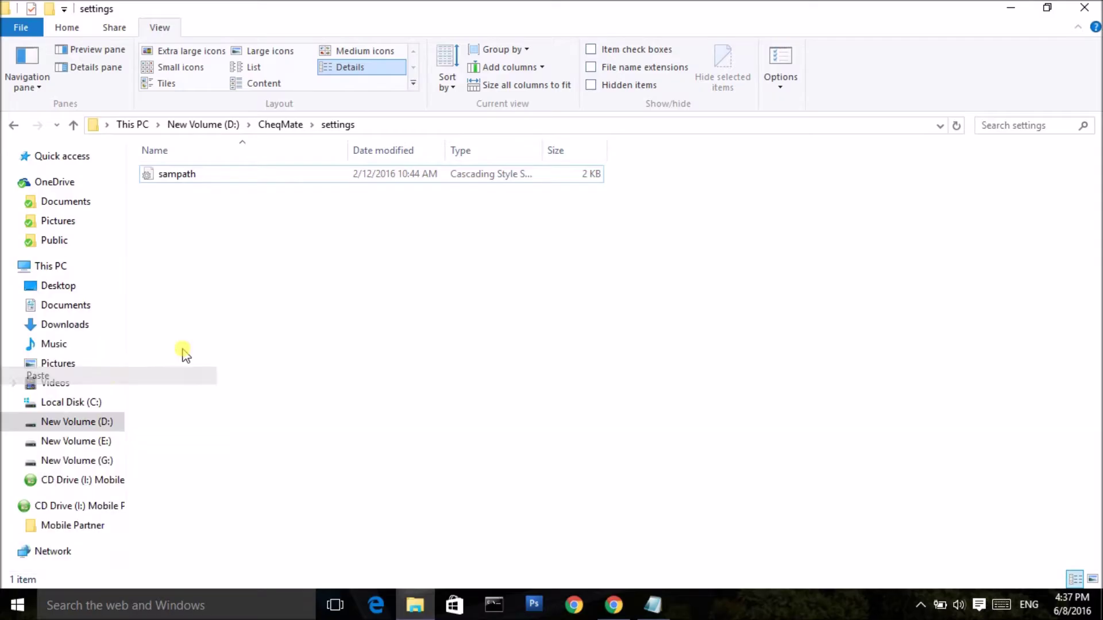
{"action": "right_click", "coordinate": [287, 322]}
{"action": "left_click", "coordinate": [207, 390]}
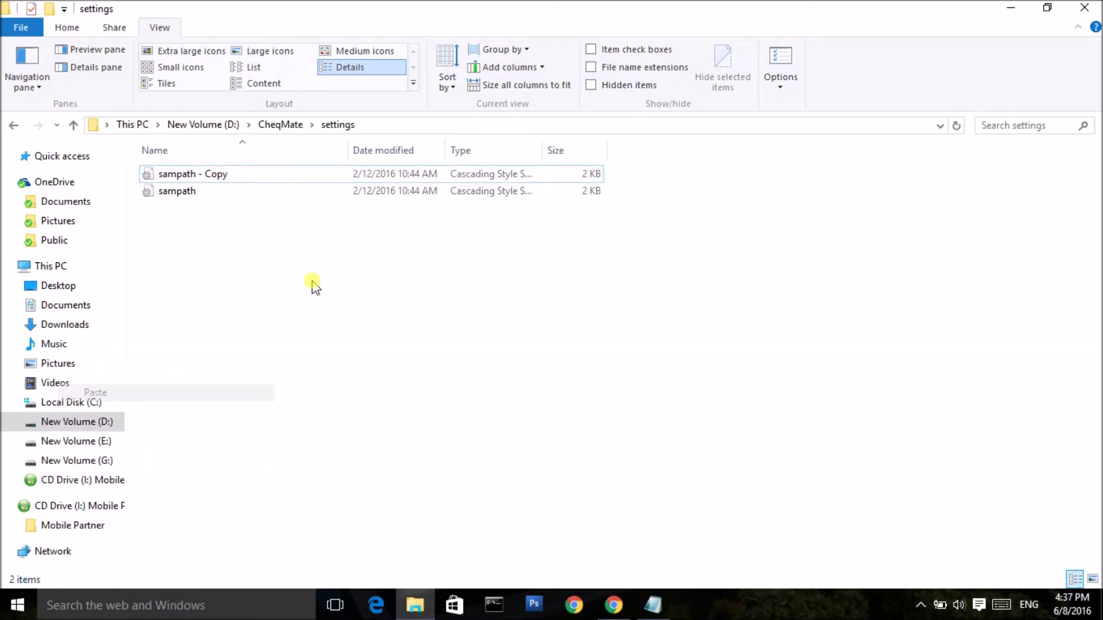
{"action": "right_click", "coordinate": [298, 288]}
{"action": "left_click", "coordinate": [227, 389]}
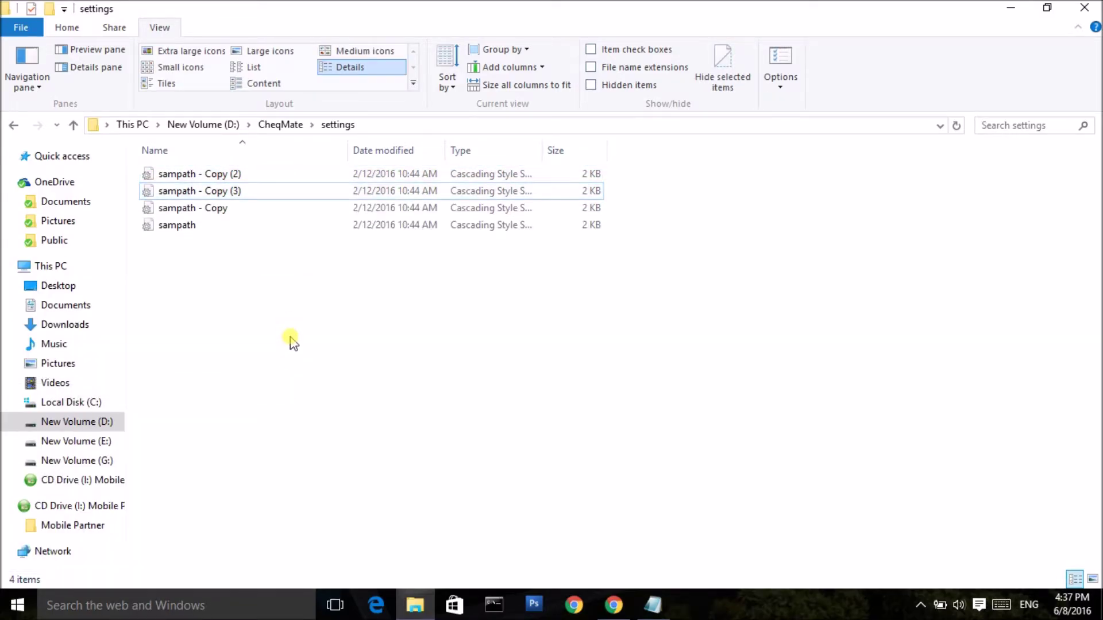
{"action": "right_click", "coordinate": [290, 341]}
{"action": "left_click", "coordinate": [150, 126]}
{"action": "right_click", "coordinate": [271, 283]}
{"action": "left_click", "coordinate": [98, 392]}
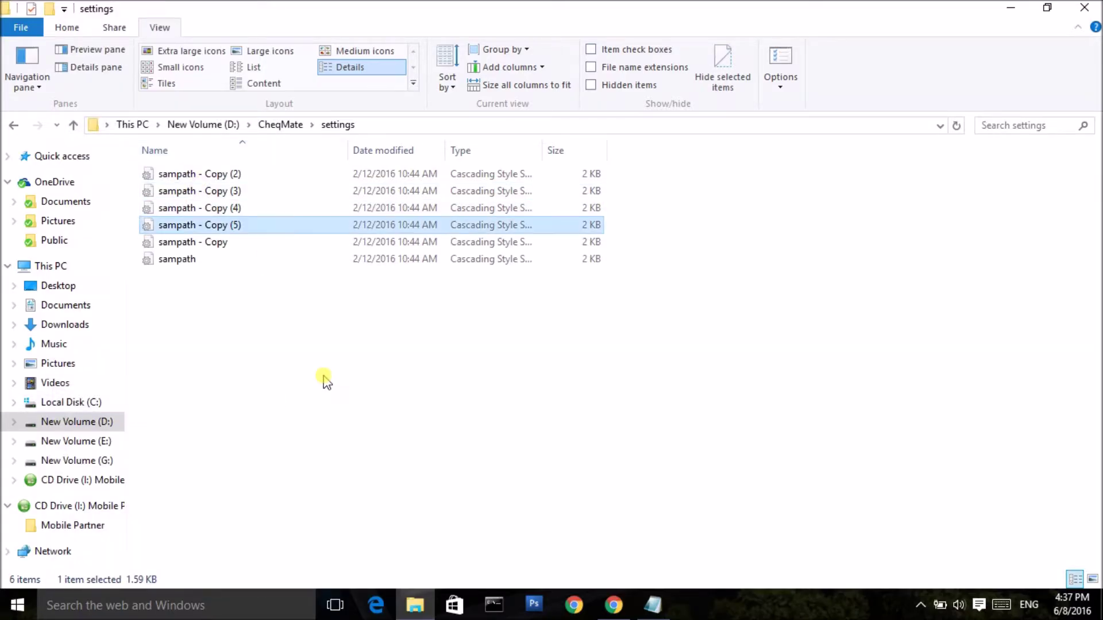
Rename "sampath - Copy (2)" as hnb, matching the first entry of the banks file.
{"action": "left_click", "coordinate": [651, 604]}
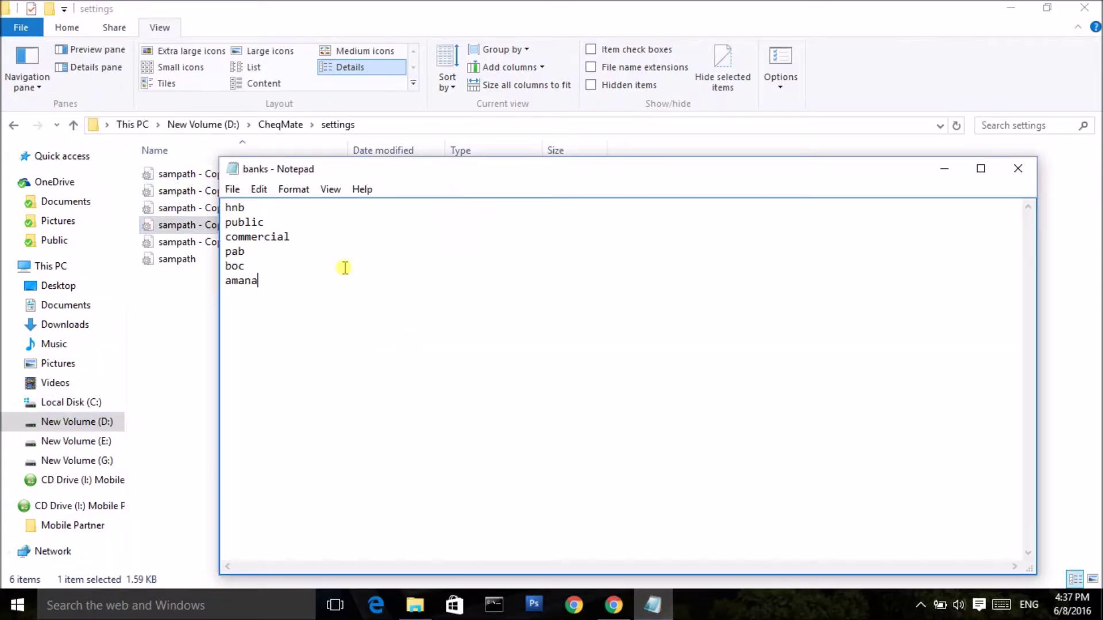
{"action": "left_click", "coordinate": [172, 175]}
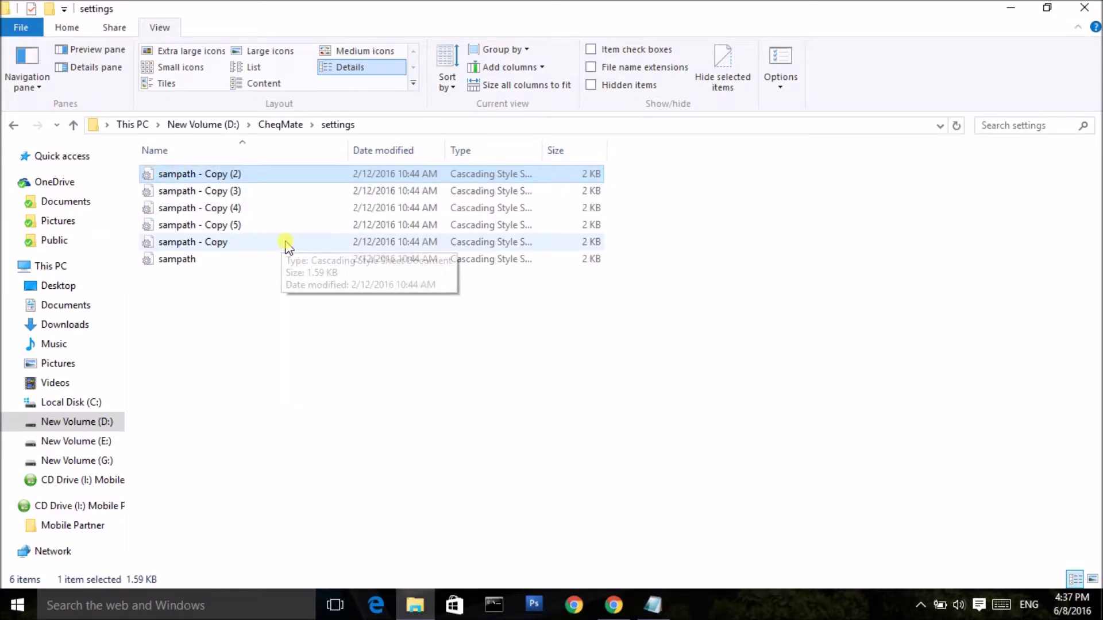
{"action": "key", "text": "F2"}
{"action": "type", "text": "hnb"}
{"action": "key", "text": "Return"}
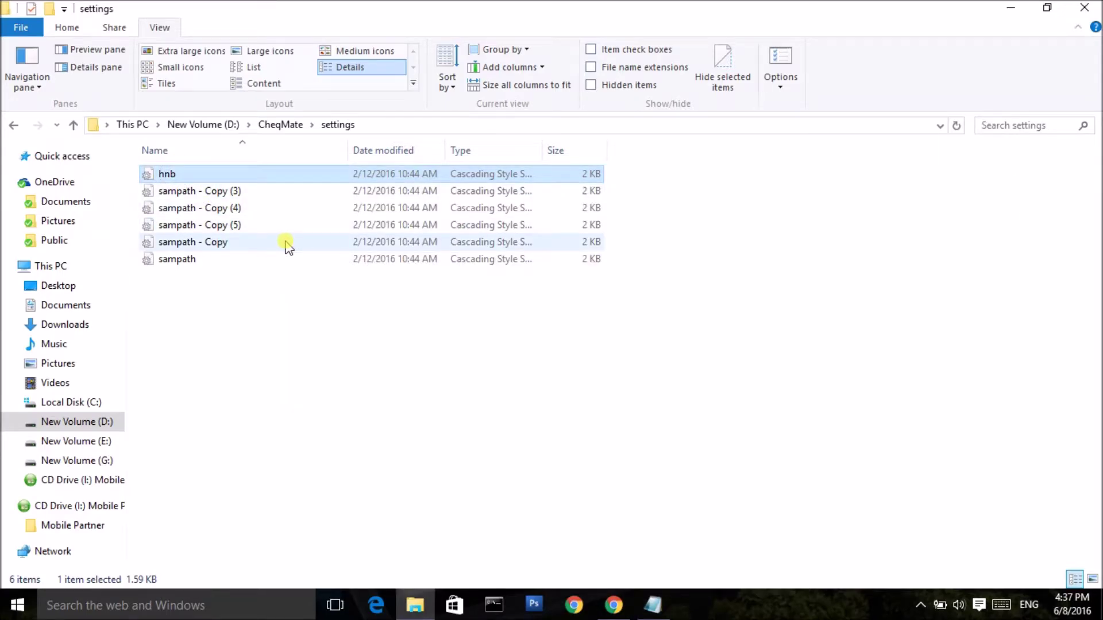
Rename "sampath - Copy (3)" as public and "sampath - Copy (4)" as commercial, following the banks file.
{"action": "left_click", "coordinate": [645, 610]}
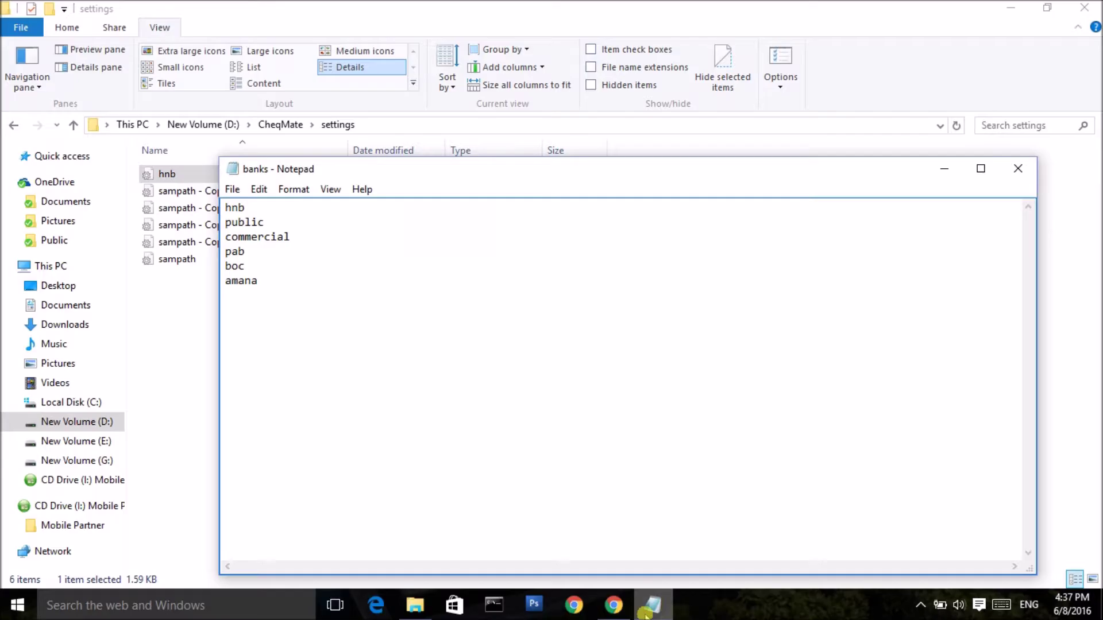
{"action": "left_click", "coordinate": [213, 192]}
{"action": "key", "text": "F2"}
{"action": "type", "text": "public"}
{"action": "key", "text": "Return"}
{"action": "left_click", "coordinate": [214, 210]}
{"action": "key", "text": "F2"}
{"action": "type", "text": "commercial"}
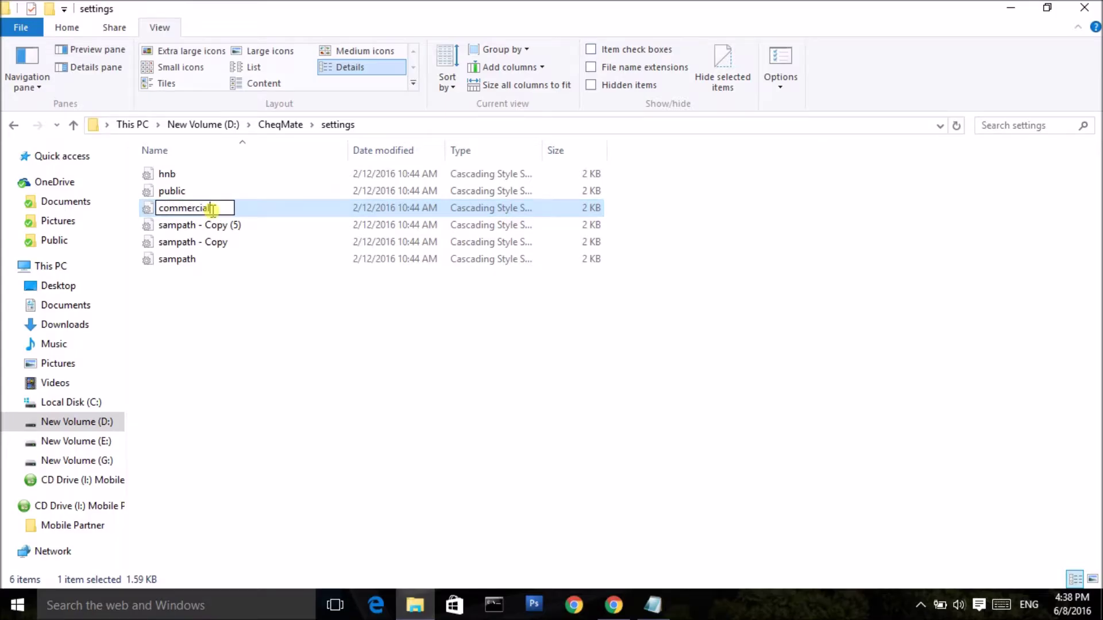
{"action": "key", "text": "Return"}
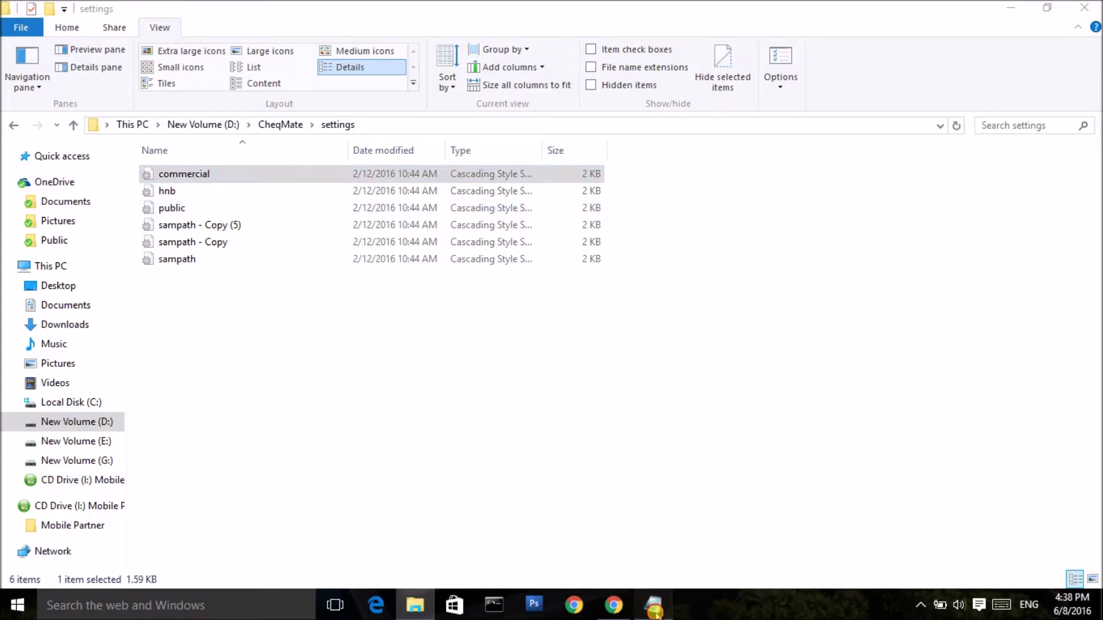
Rename "sampath - Copy (5)" as pab and "sampath - Copy" as boc, following the banks file.
{"action": "left_click", "coordinate": [654, 608]}
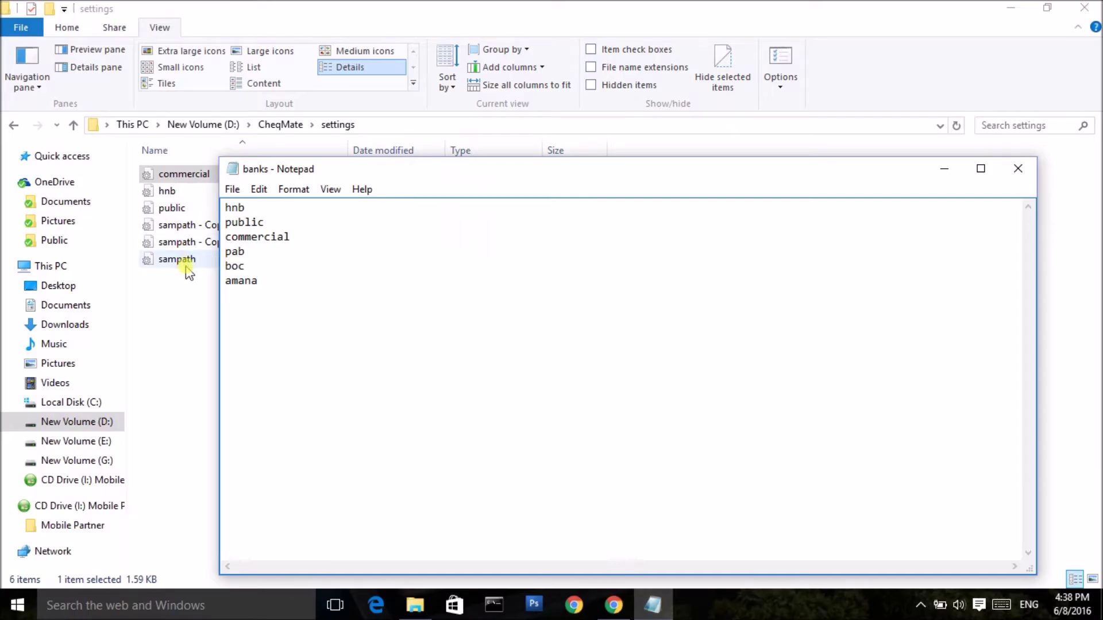
{"action": "left_click", "coordinate": [183, 225]}
{"action": "key", "text": "F2"}
{"action": "type", "text": "p"}
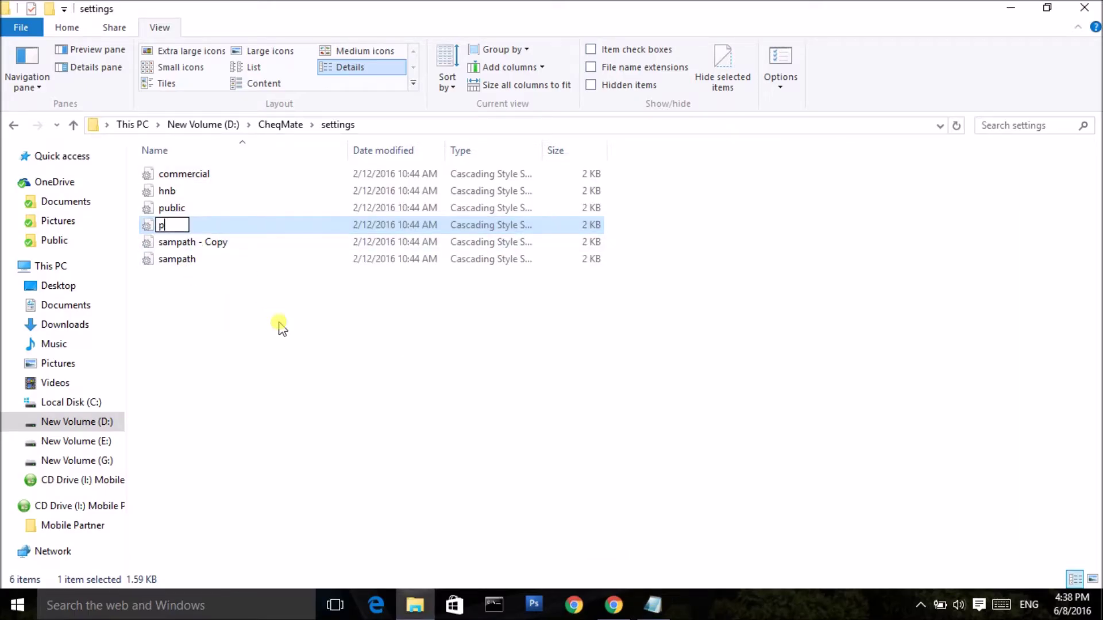
{"action": "type", "text": "ab"}
{"action": "key", "text": "Return"}
{"action": "left_click", "coordinate": [207, 242]}
{"action": "key", "text": "F2"}
{"action": "type", "text": "boc"}
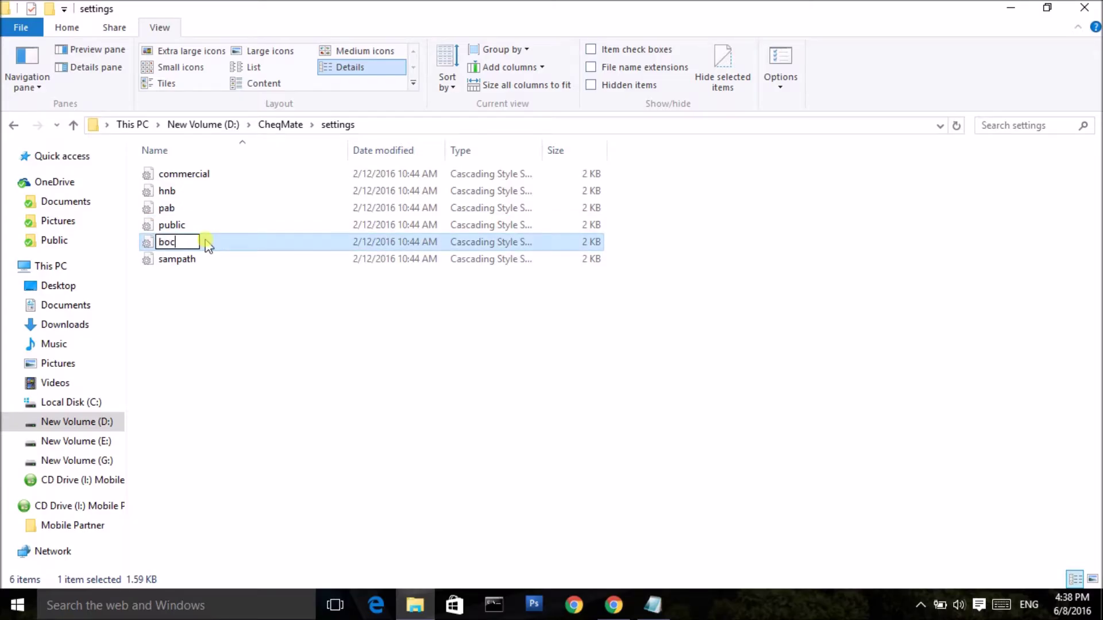
{"action": "key", "text": "Return"}
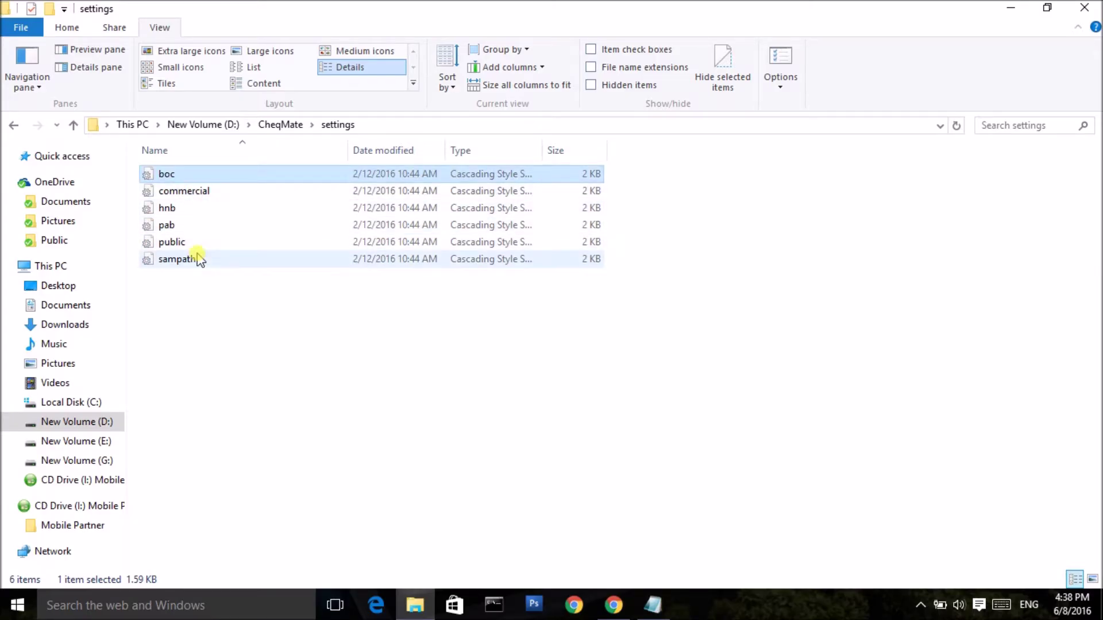
Rename the original sampath style sheet as amana.
{"action": "left_click", "coordinate": [198, 259]}
{"action": "key", "text": "F2"}
{"action": "type", "text": "ama"}
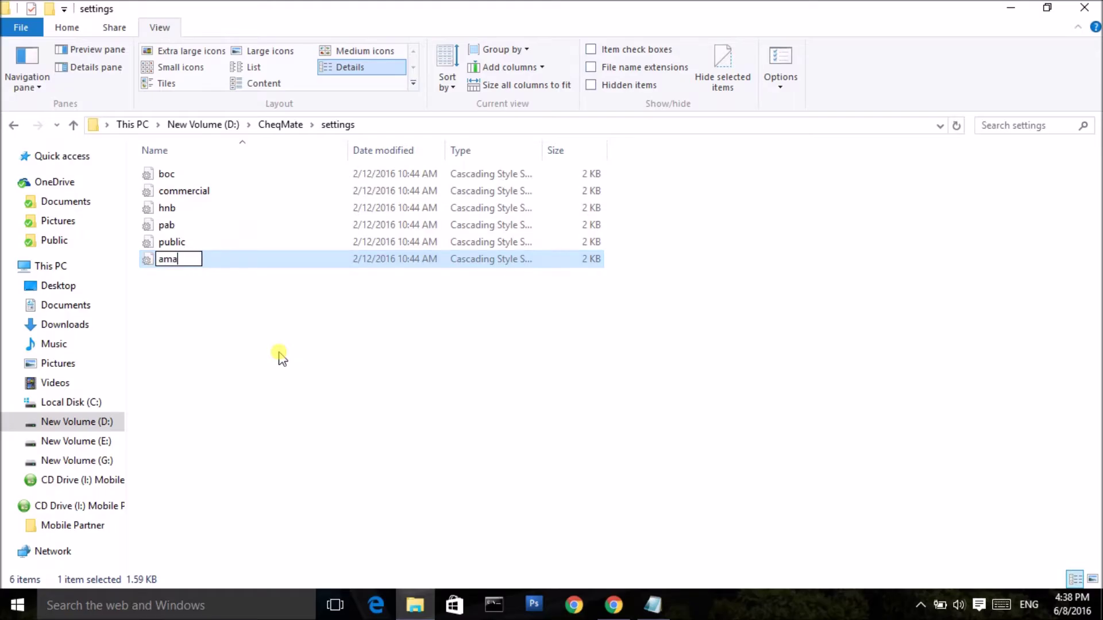
{"action": "type", "text": "na"}
{"action": "key", "text": "Return"}
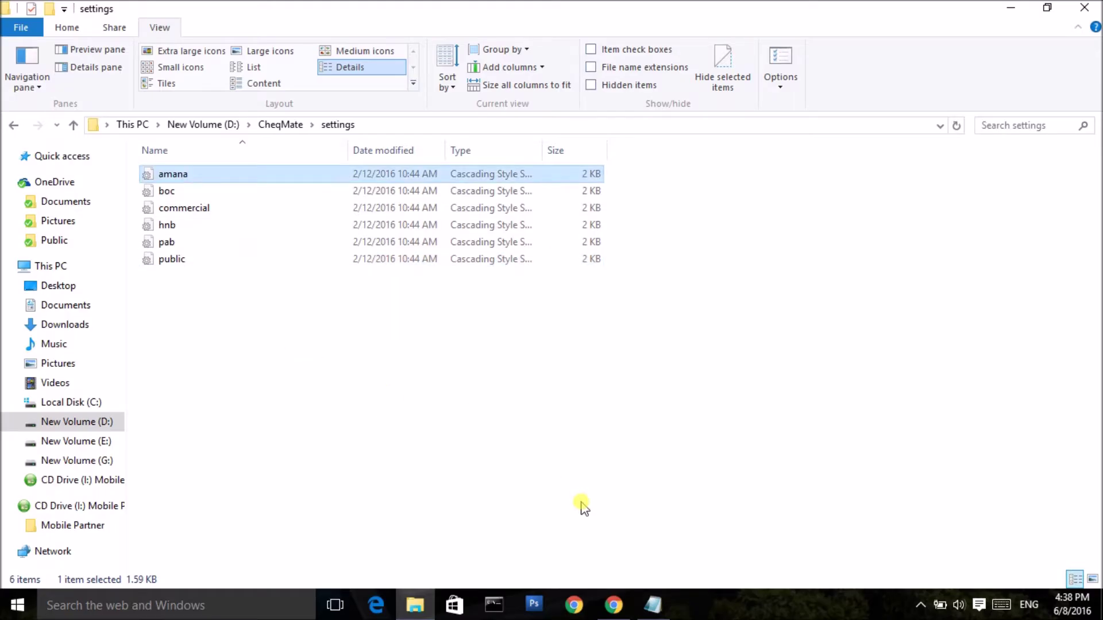
Compare the names in the banks file with the style sheet names in the settings folder, placing the note window beside them.
{"action": "left_click", "coordinate": [654, 607]}
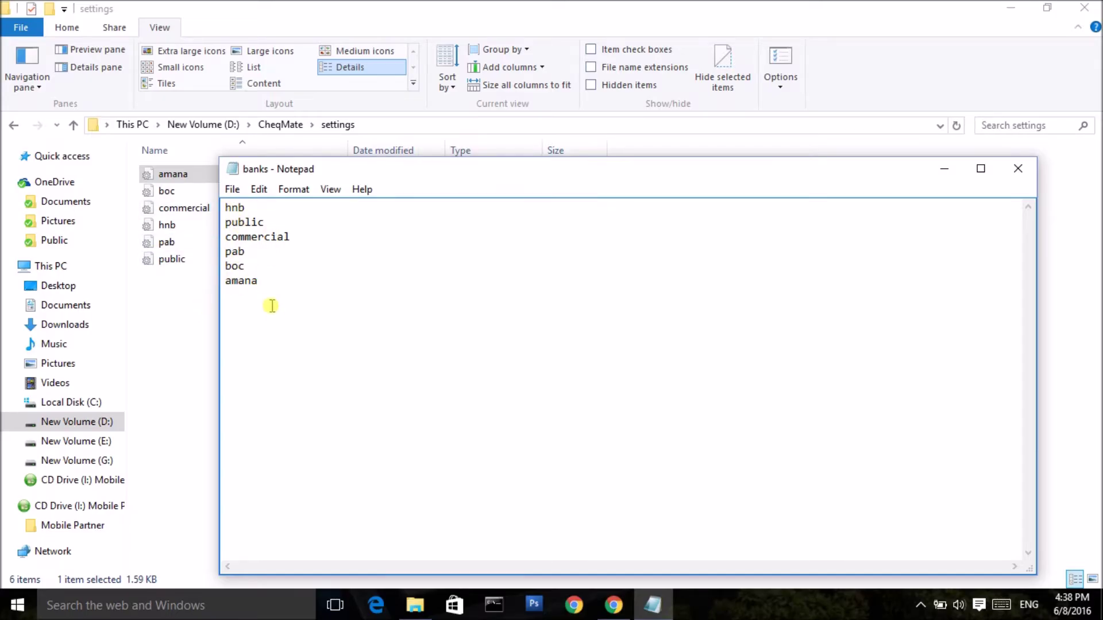
{"action": "left_click", "coordinate": [178, 304]}
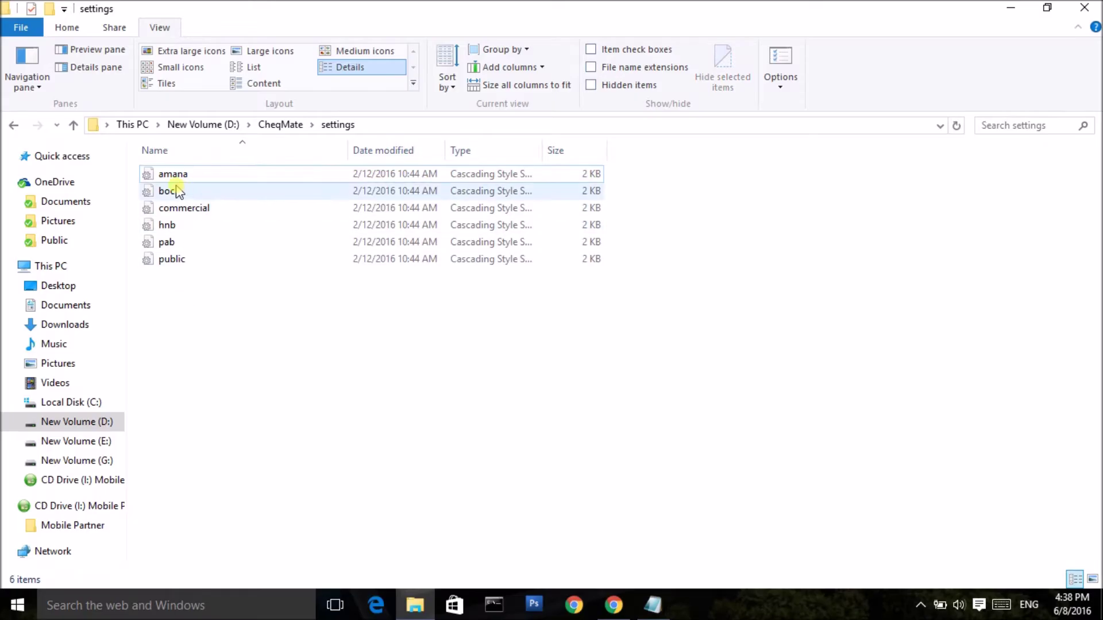
{"action": "left_click", "coordinate": [649, 602]}
{"action": "left_click_drag", "start_coordinate": [411, 173], "coordinate": [414, 120]}
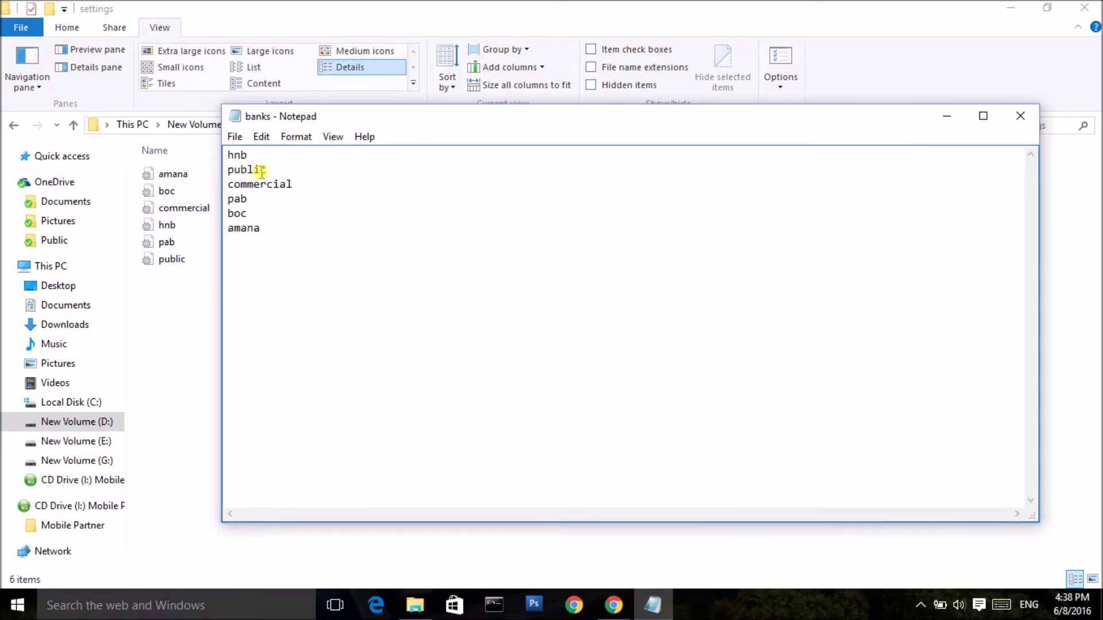
{"action": "left_click_drag", "start_coordinate": [521, 117], "coordinate": [518, 135]}
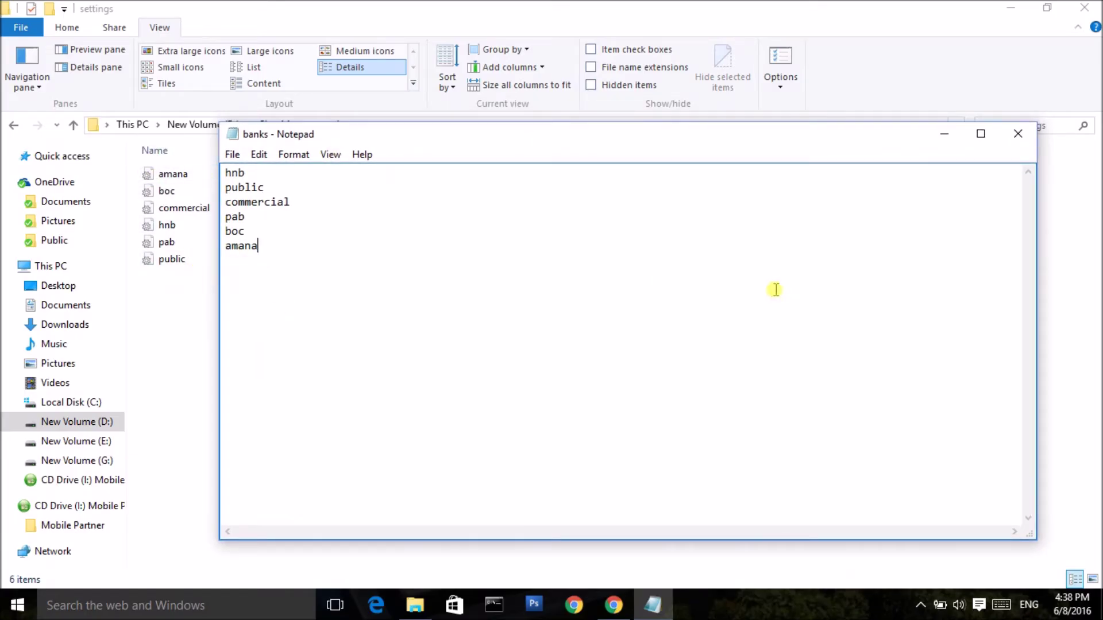
Close the banks file, then reload the CheqMate page in Chrome and check the banks offered for the cheque.
{"action": "left_click", "coordinate": [1017, 134]}
{"action": "left_click", "coordinate": [612, 605]}
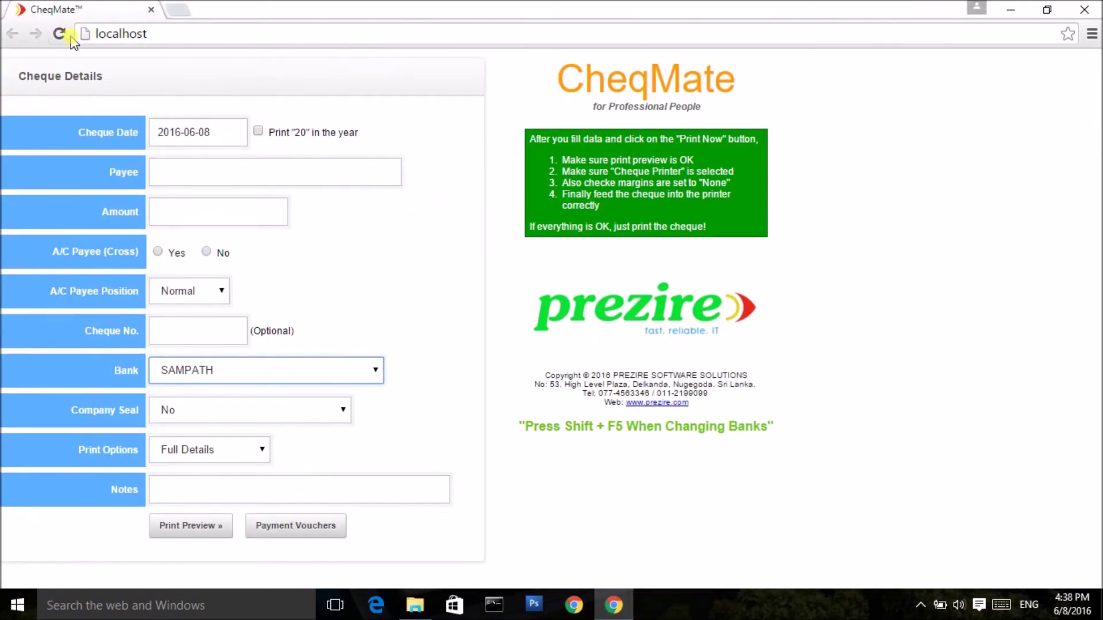
{"action": "left_click", "coordinate": [59, 33]}
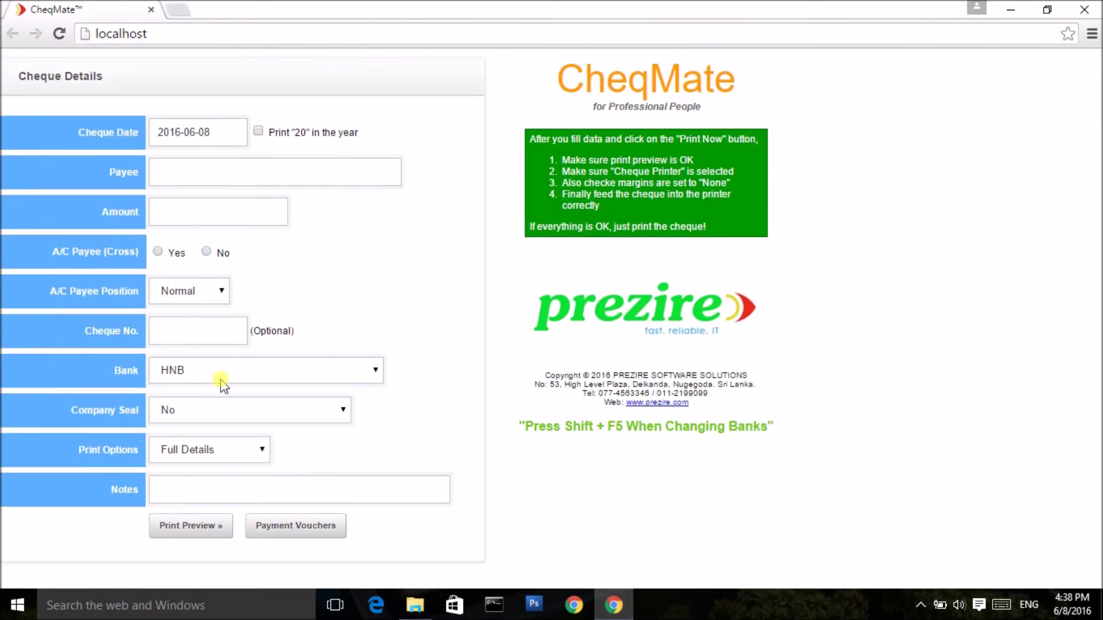
{"action": "left_click", "coordinate": [235, 372]}
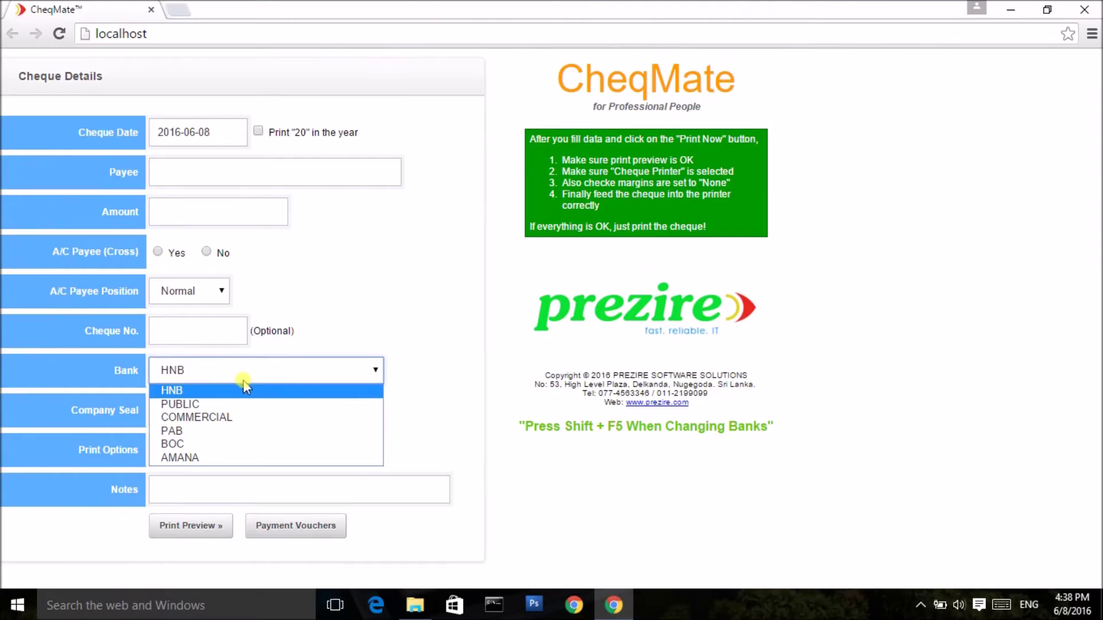
{"action": "left_click", "coordinate": [388, 287]}
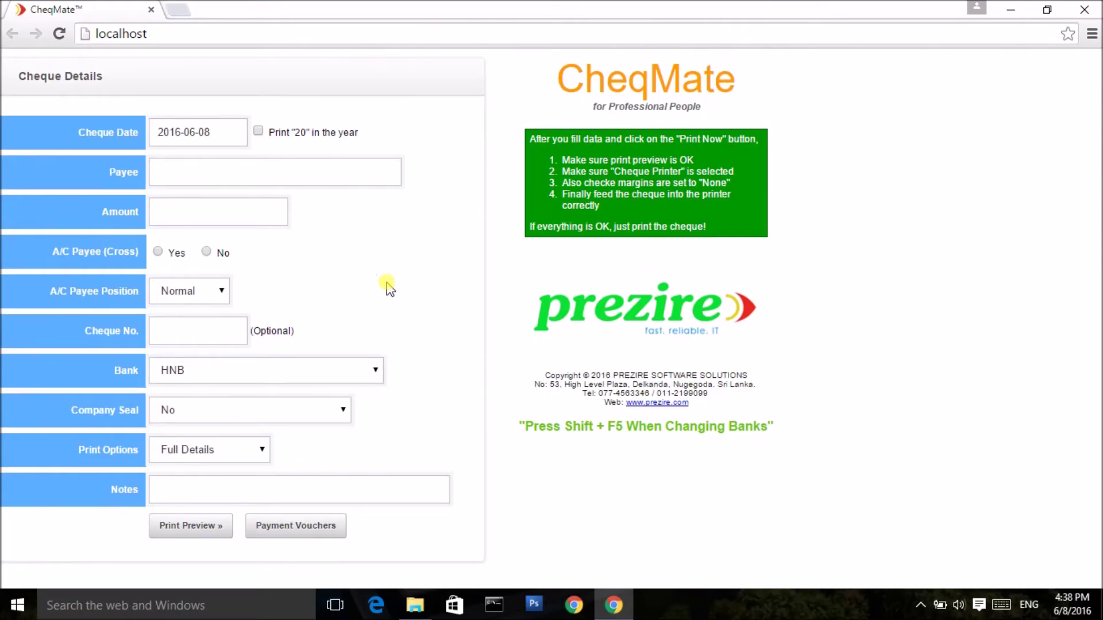
{"action": "left_click", "coordinate": [284, 361]}
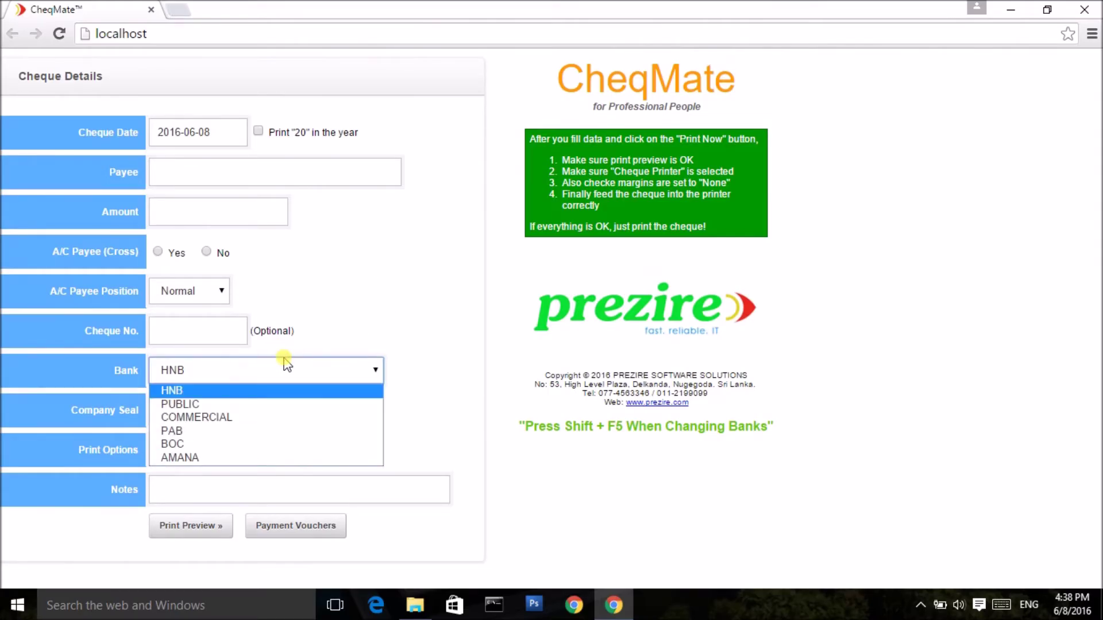
{"action": "left_click", "coordinate": [448, 351]}
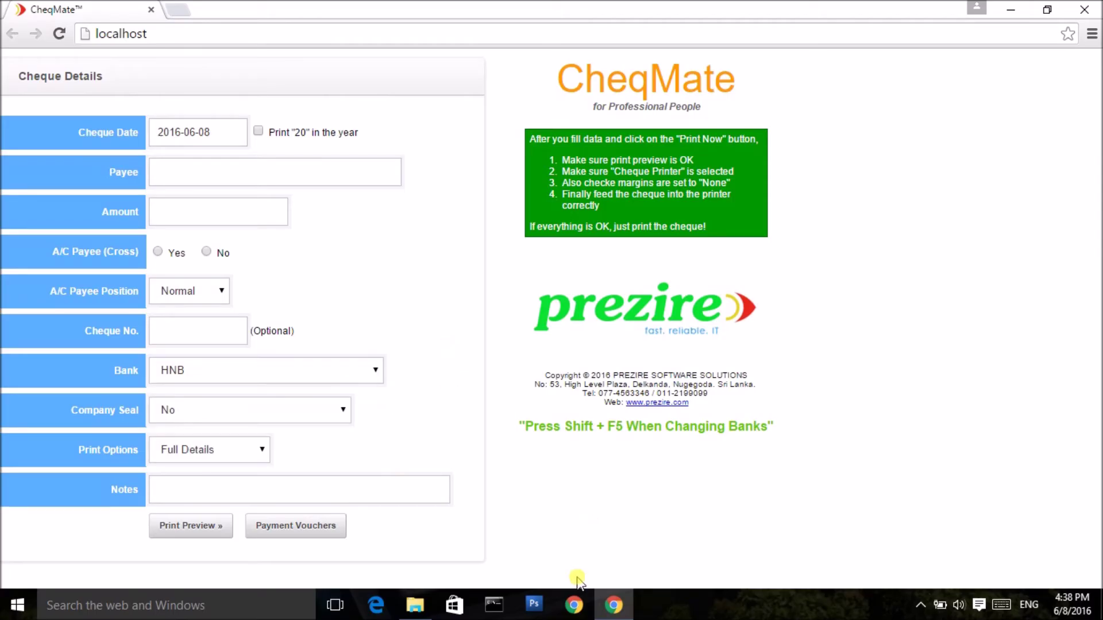
Return to File Explorer, reopen the banks file from the CheqMate folder to review its bank names, and close it.
{"action": "left_click", "coordinate": [415, 605]}
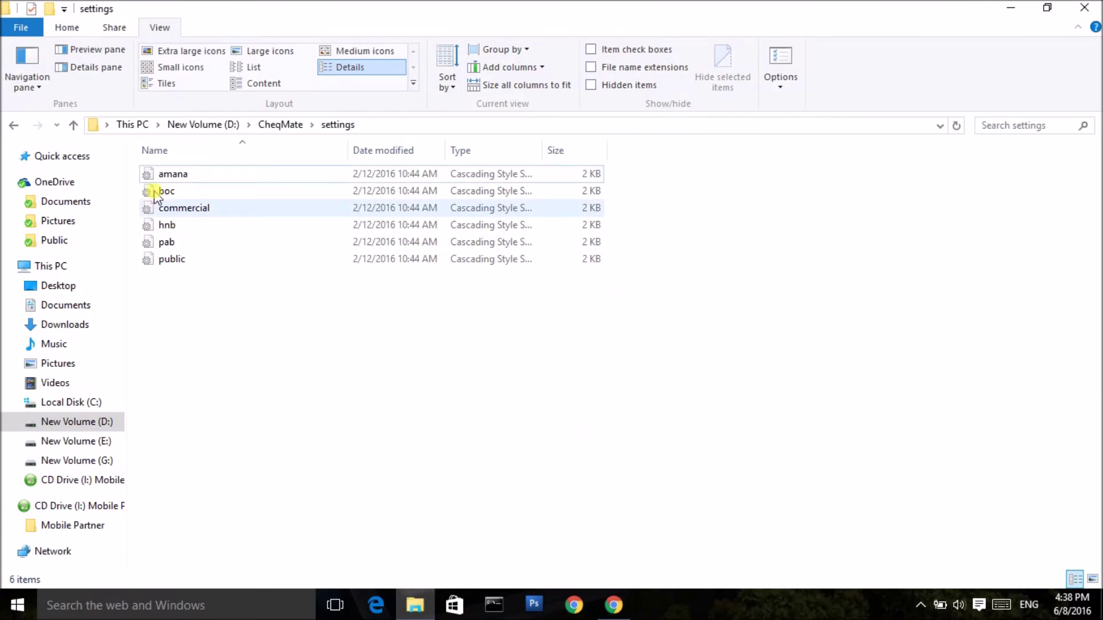
{"action": "left_click", "coordinate": [281, 126]}
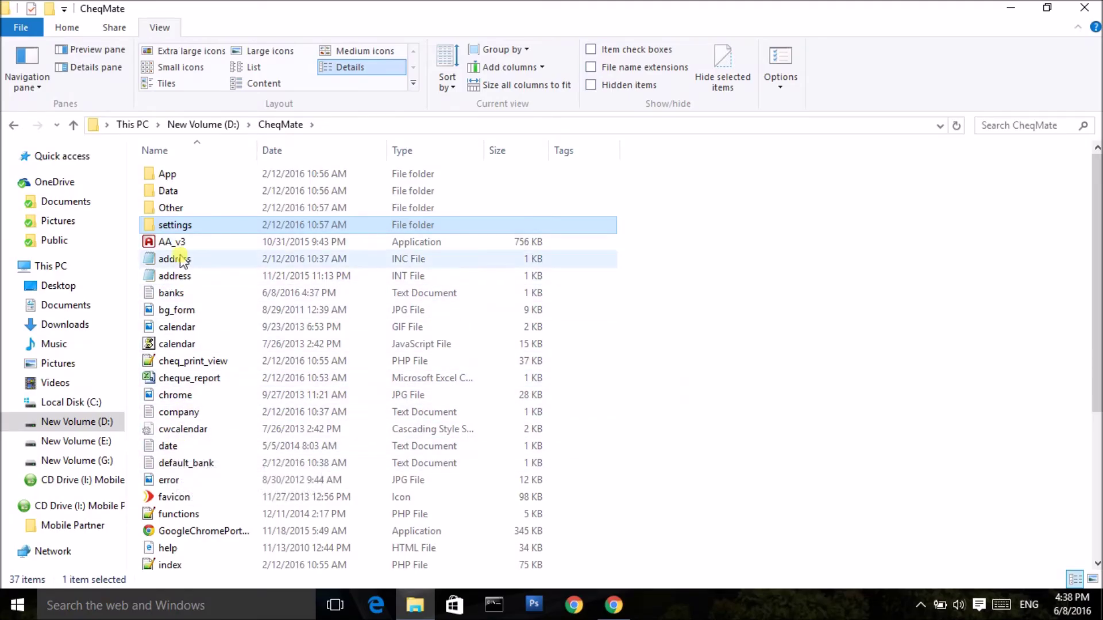
{"action": "double_click", "coordinate": [175, 293]}
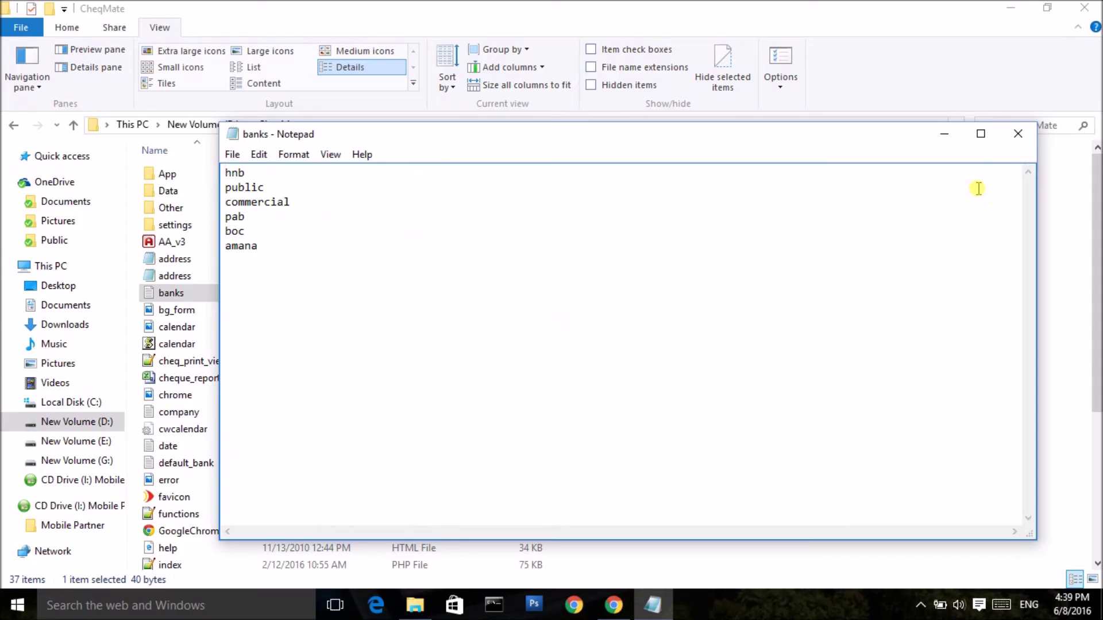
{"action": "left_click", "coordinate": [1016, 135]}
{"action": "left_click", "coordinate": [1018, 136]}
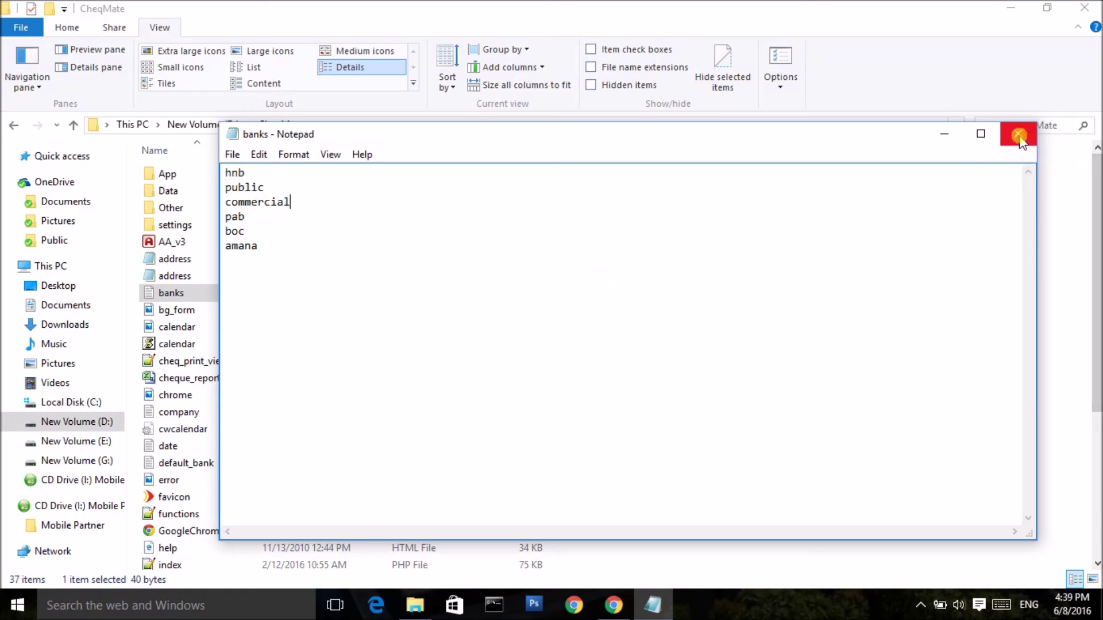